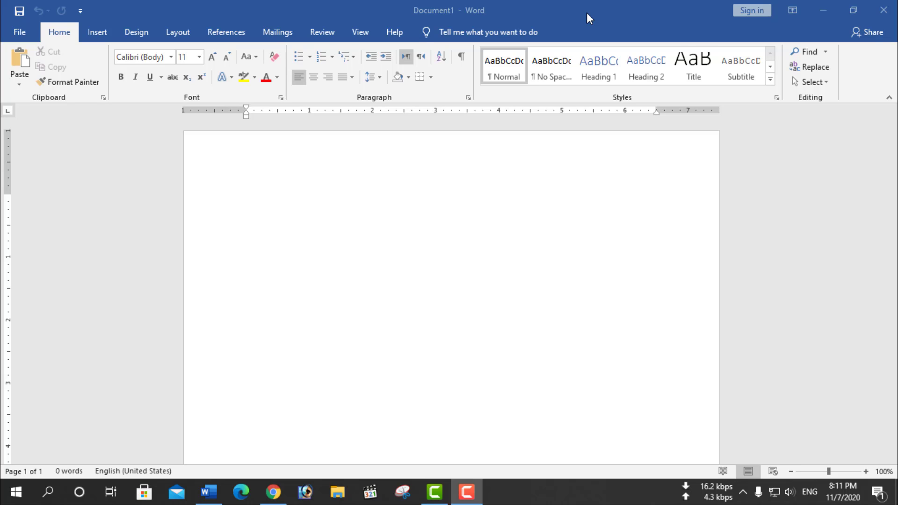
- Insert the Passport picture from the Desktop folder into the blank document
click(240, 178)
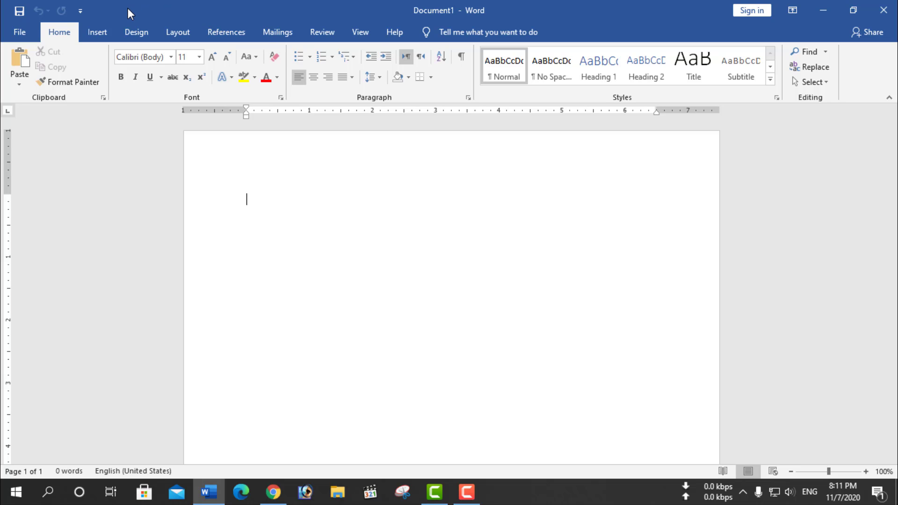
click(99, 38)
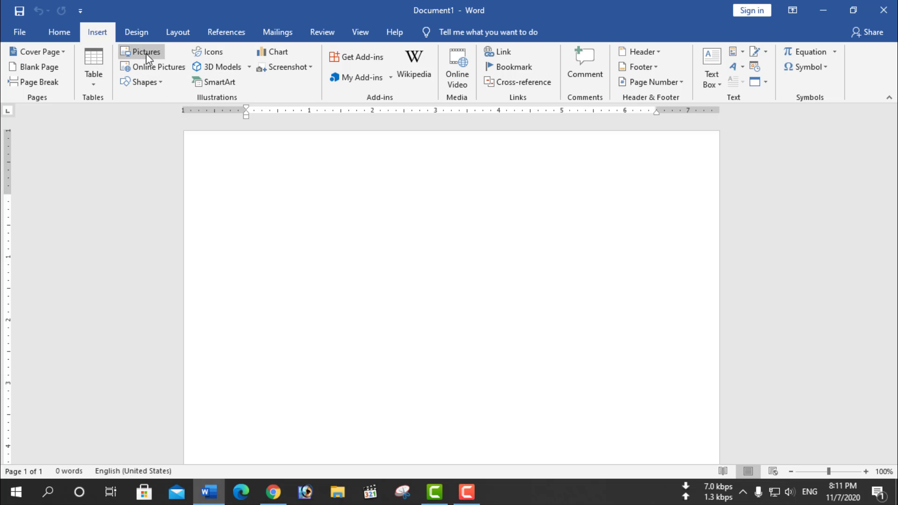
click(146, 53)
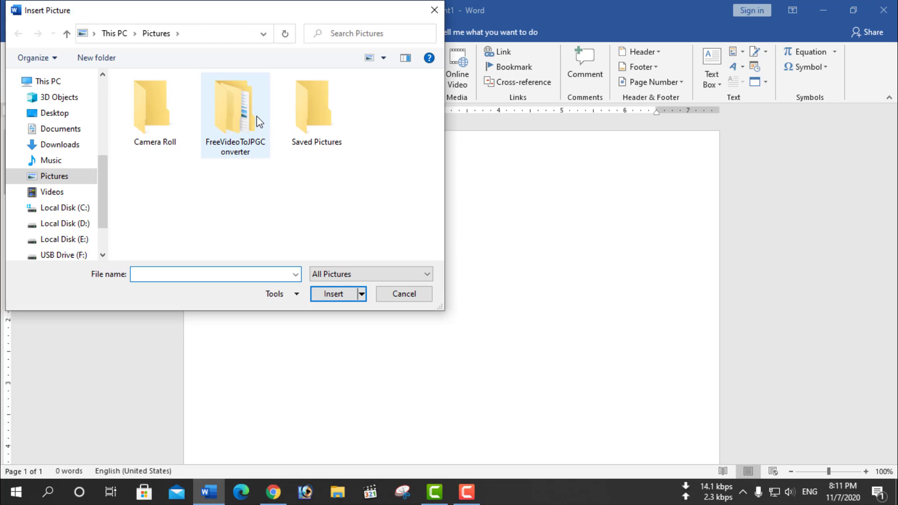
scroll(104, 176, down, 1)
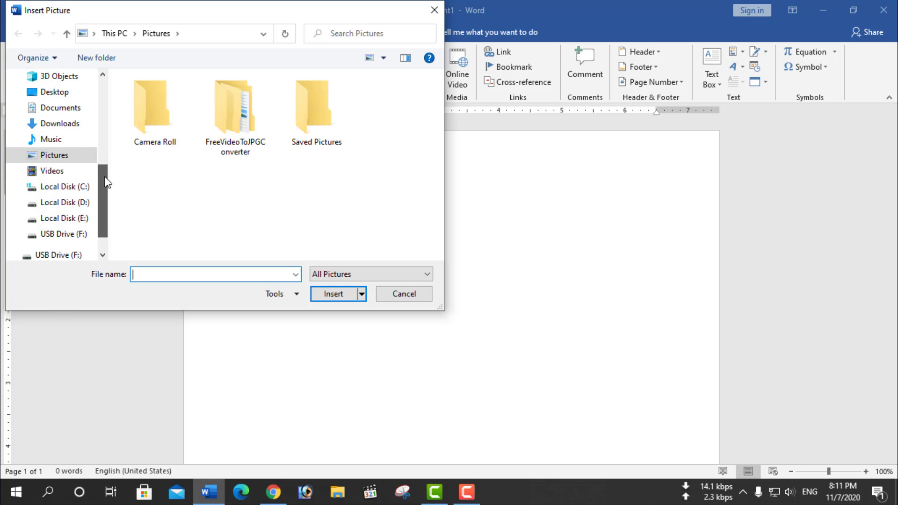
scroll(104, 187, down, 1)
scroll(104, 178, up, 1)
scroll(104, 169, up, 2)
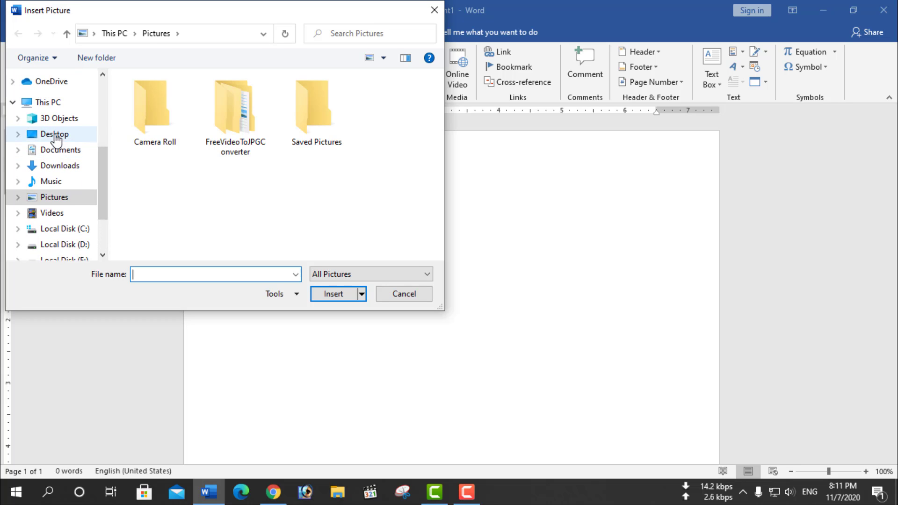
click(55, 136)
click(158, 191)
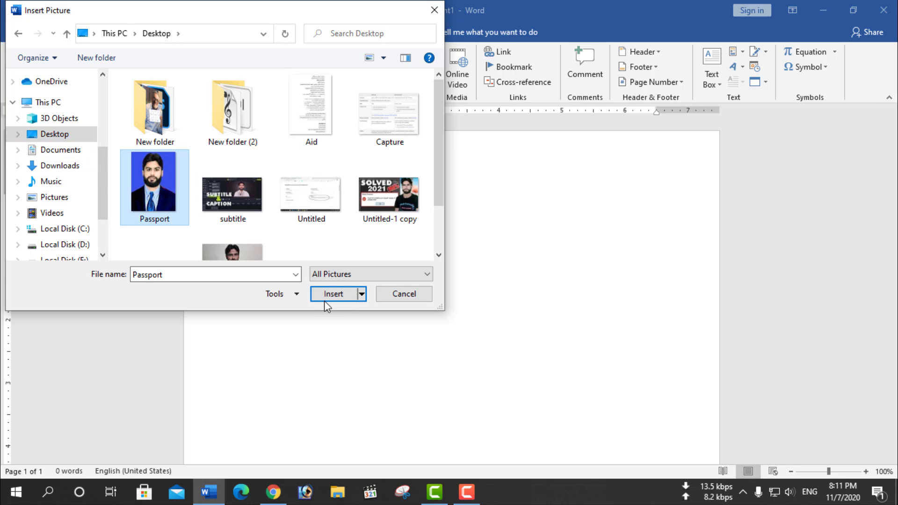
click(327, 294)
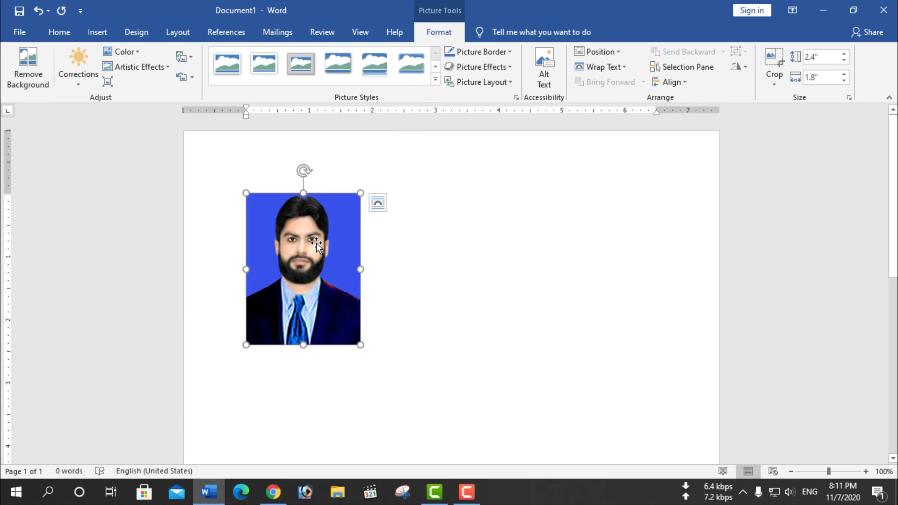
drag(314, 257, 293, 227)
click(403, 256)
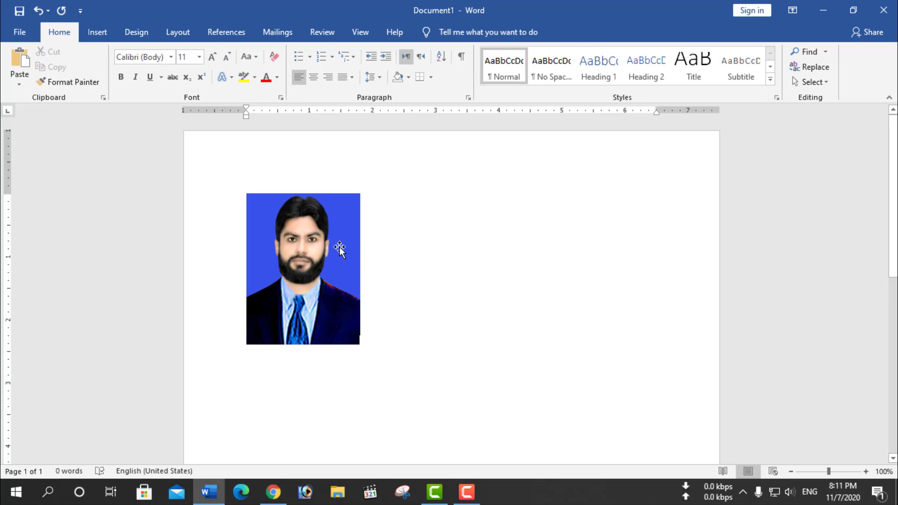
- Crop the lower edge of the portrait picture so its height is about 2.03"
click(314, 247)
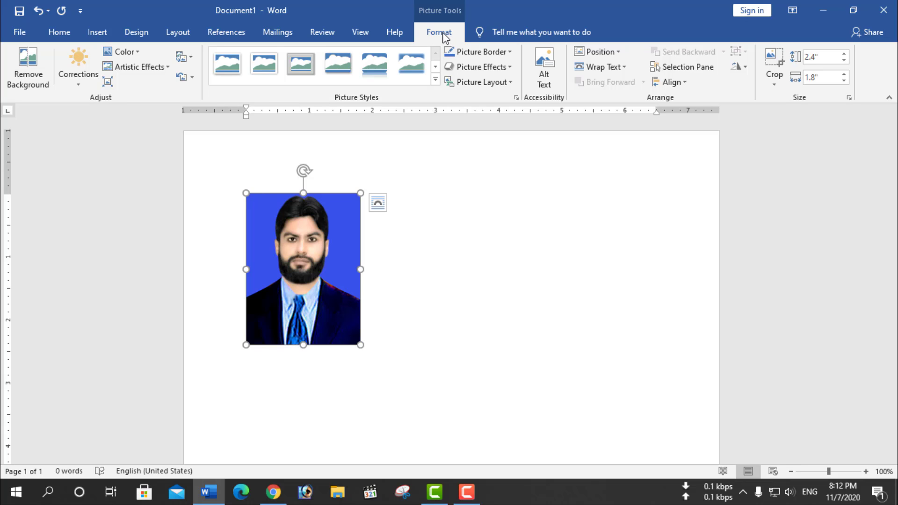
click(775, 82)
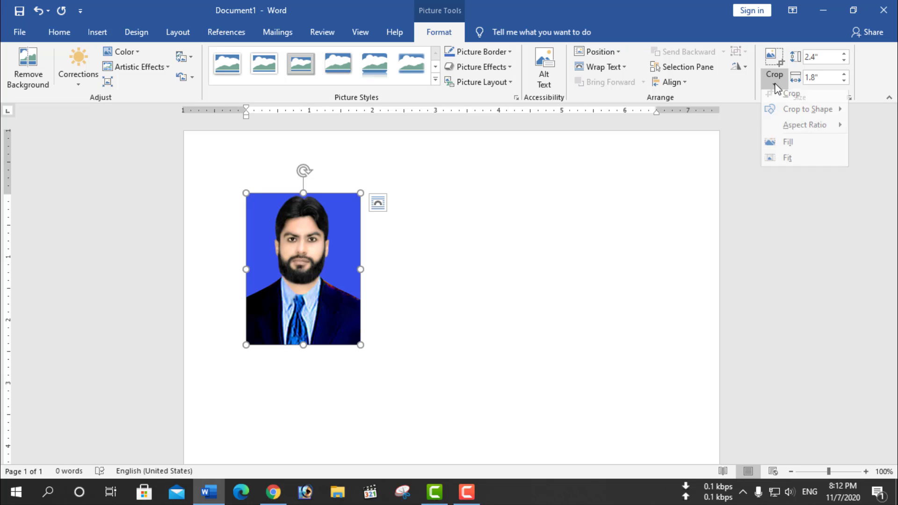
click(791, 98)
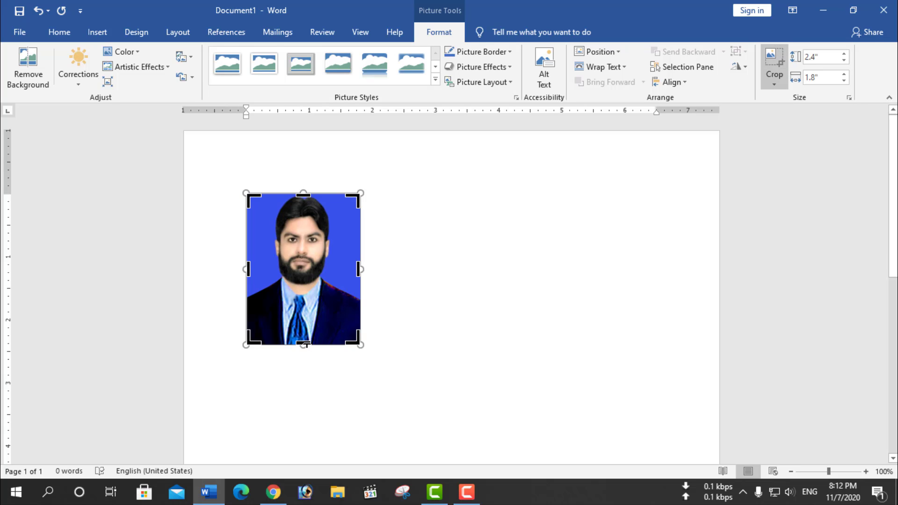
drag(307, 345, 306, 322)
click(418, 252)
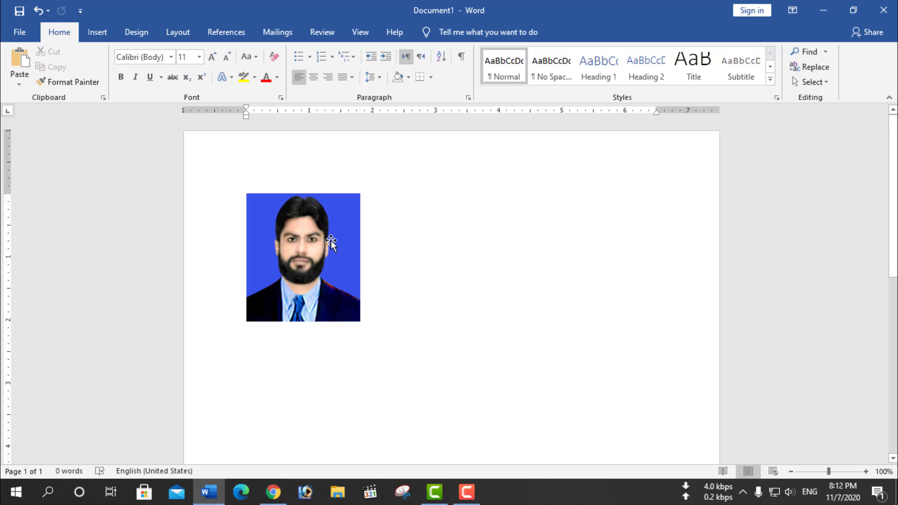
- Crop the portrait picture slightly on both sides so its width is about 1.65"
click(332, 242)
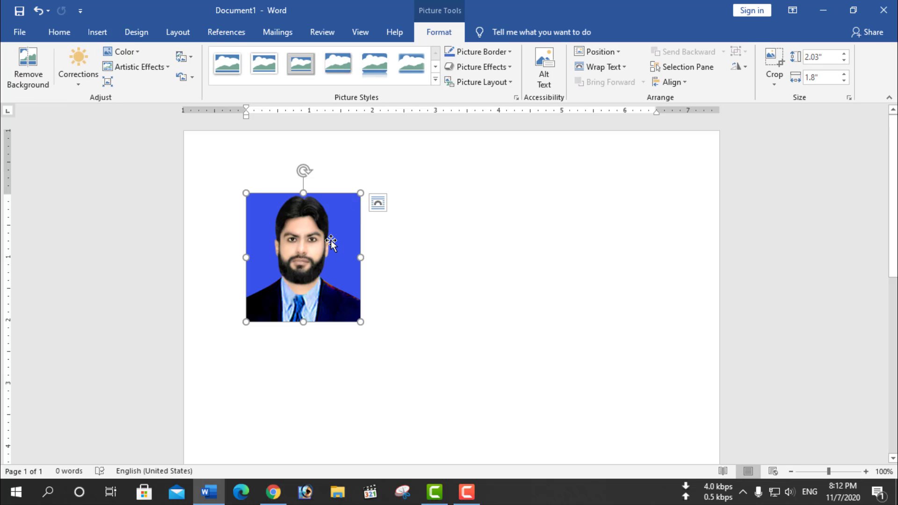
click(774, 81)
click(771, 99)
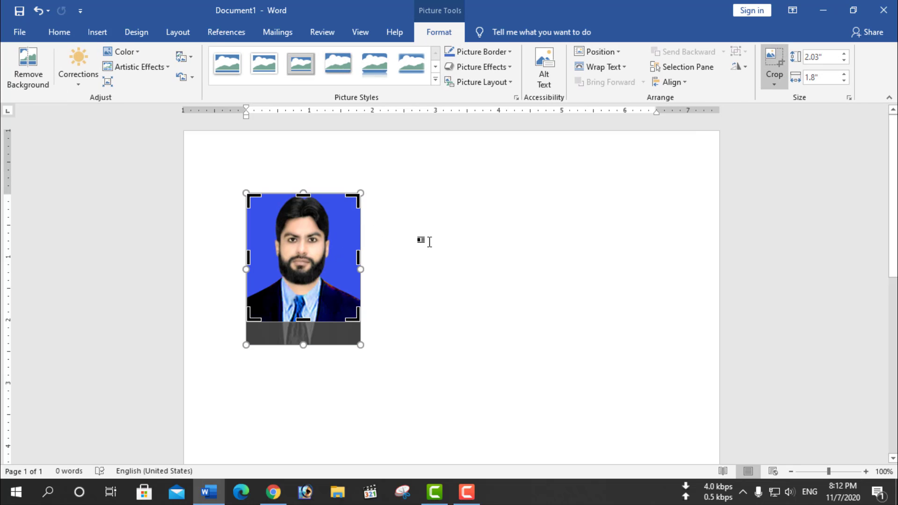
drag(359, 257, 355, 256)
drag(248, 256, 253, 256)
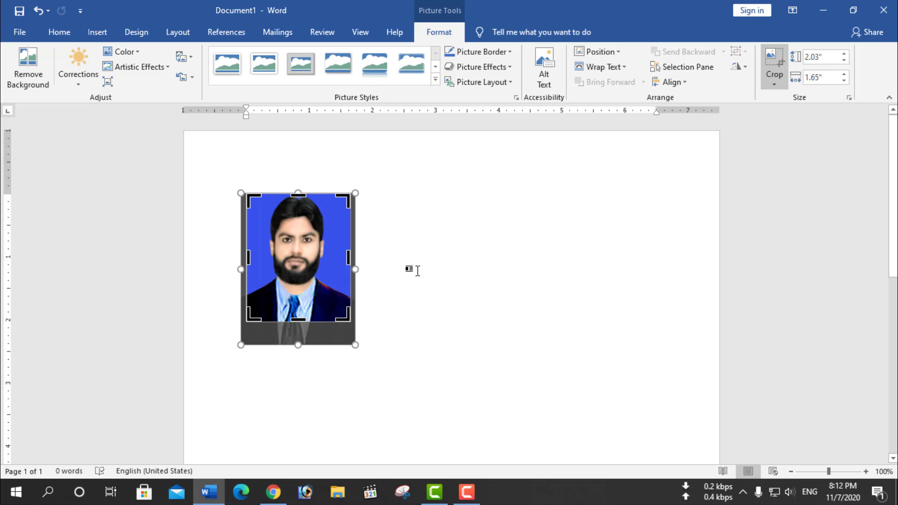
click(414, 268)
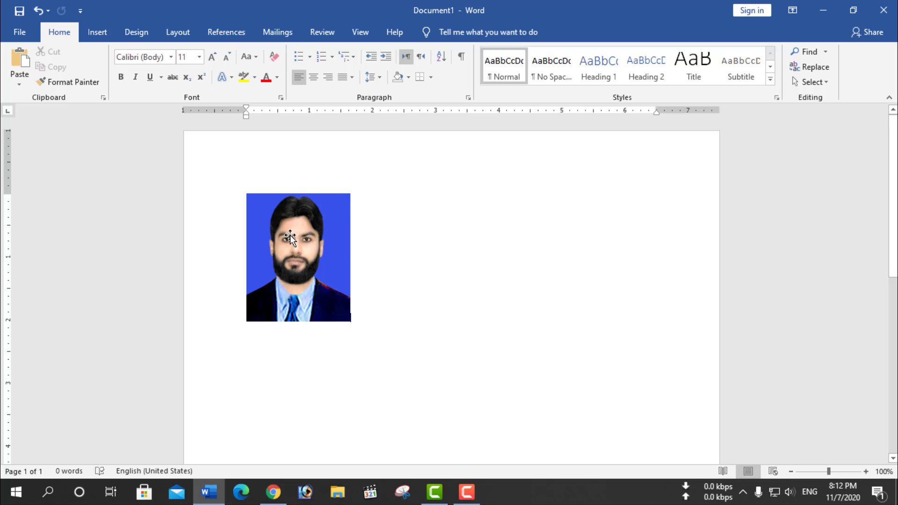
- Add a solid picture border with a 4½ pt weight to the cropped portrait
click(324, 240)
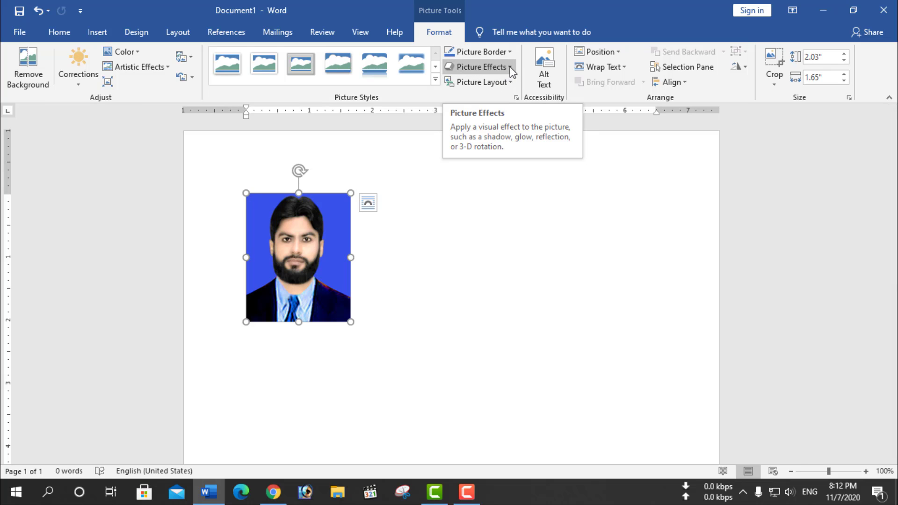
click(510, 53)
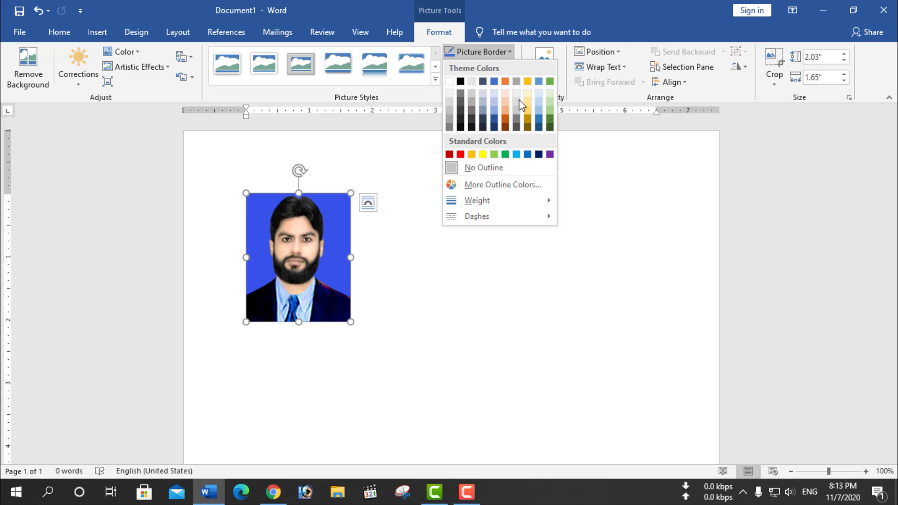
mouse_move(500, 202)
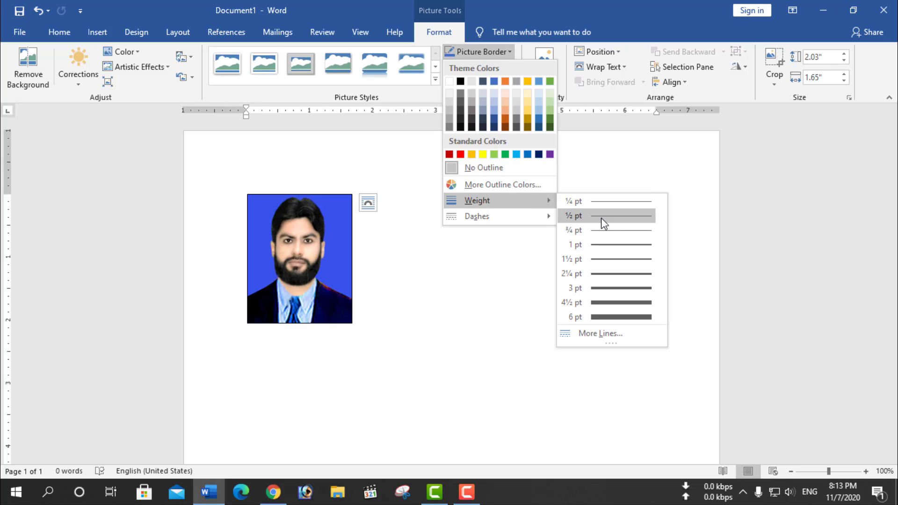
click(620, 296)
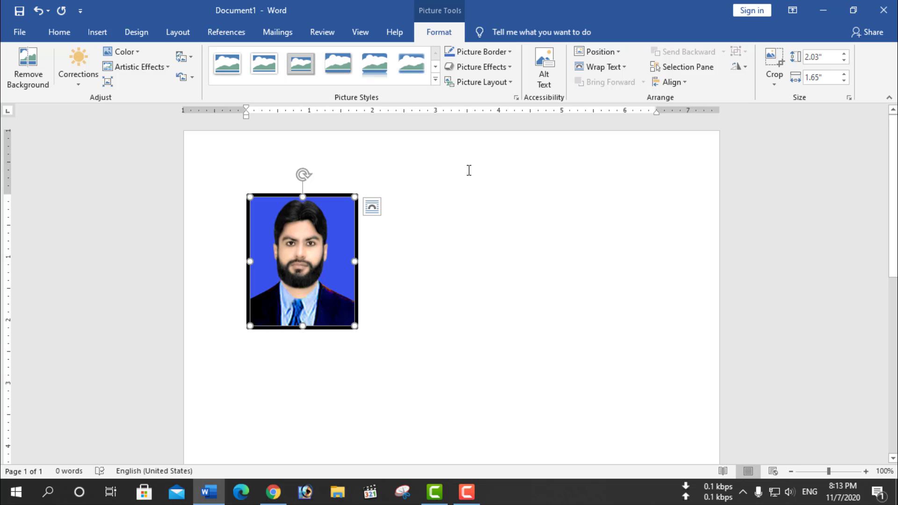
- Try the fully desaturated Color Saturation preset on the portrait and undo it
click(140, 53)
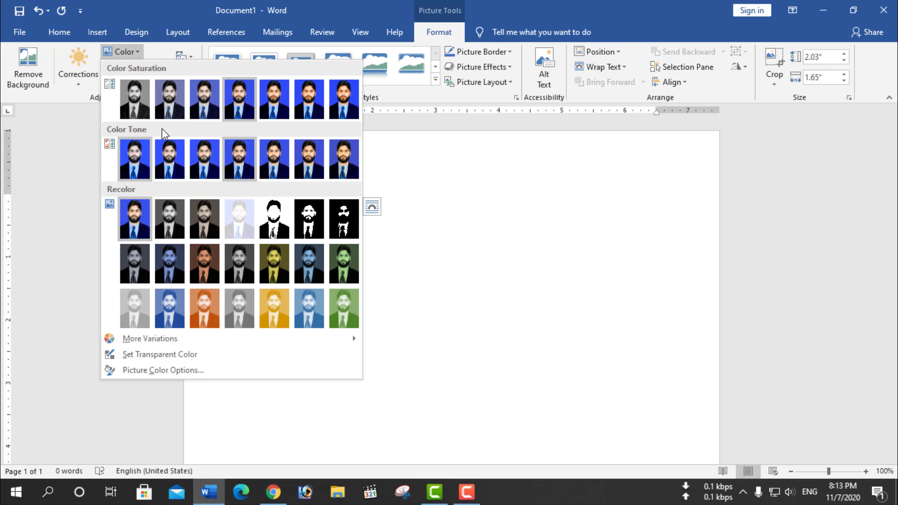
click(138, 105)
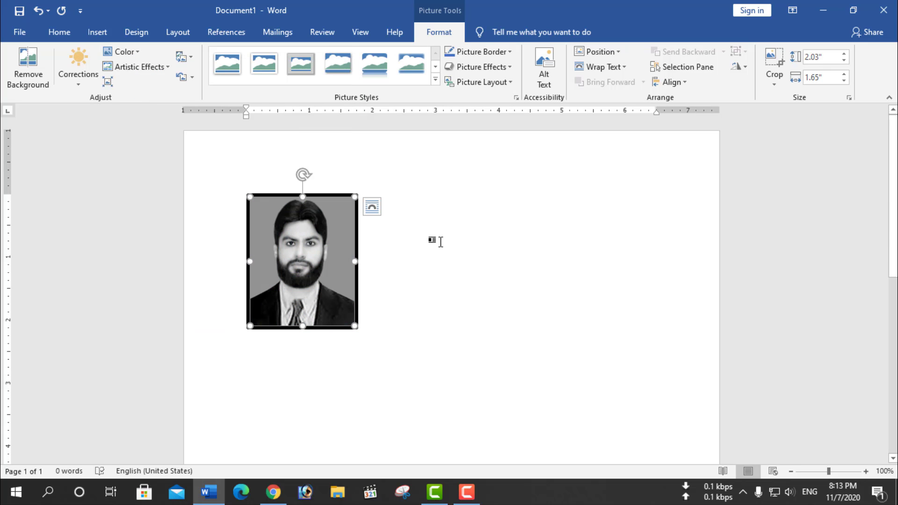
key(ctrl+z)
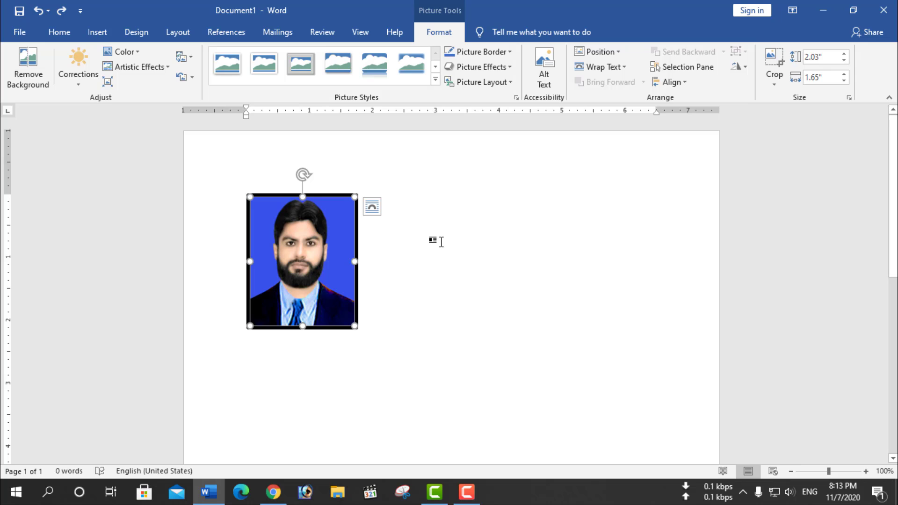
click(440, 242)
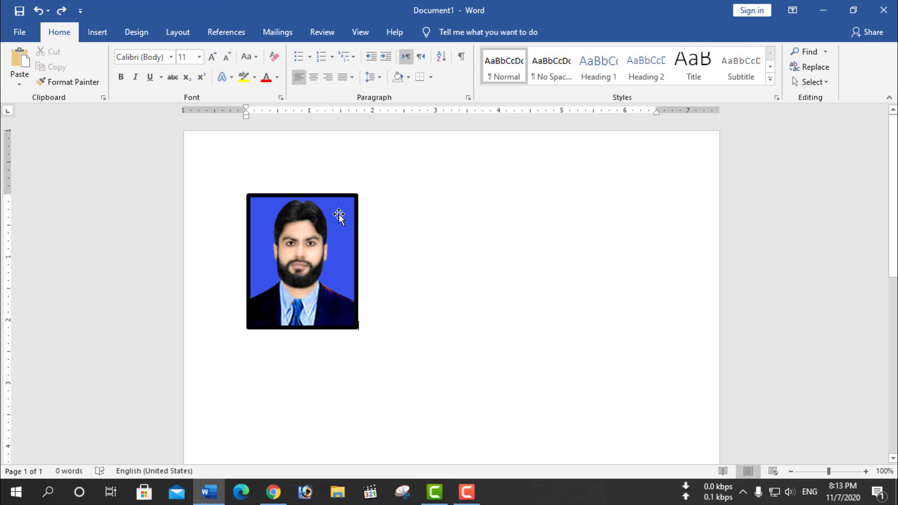
- Set the page margins to the Narrow preset (0.5")
click(172, 33)
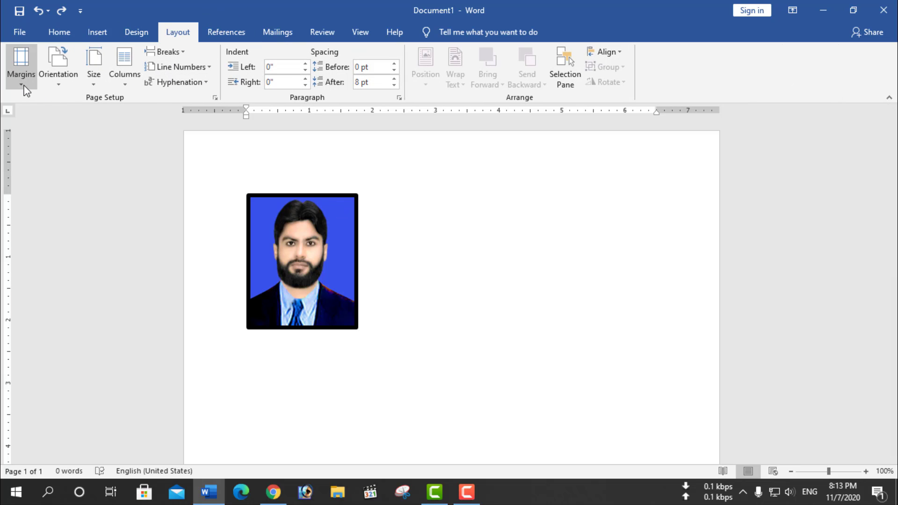
click(21, 63)
click(62, 165)
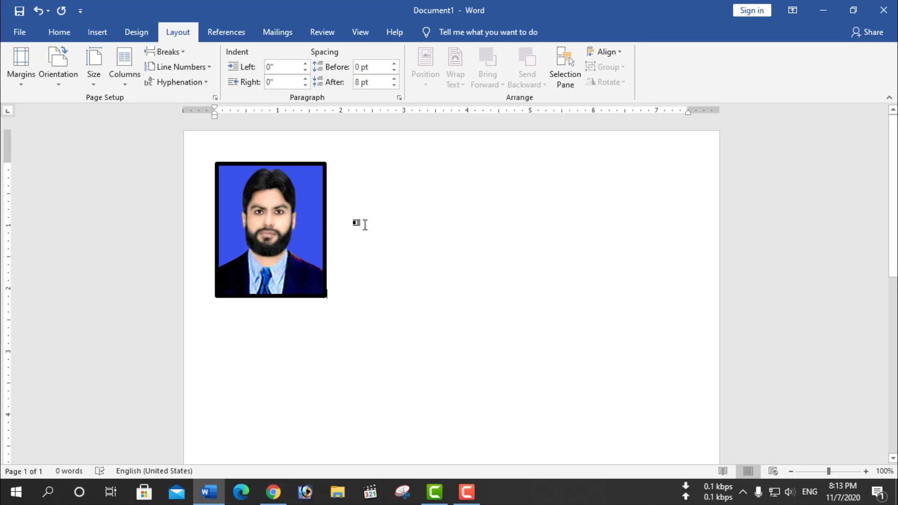
- Try to move the inline portrait sideways across the page
click(278, 224)
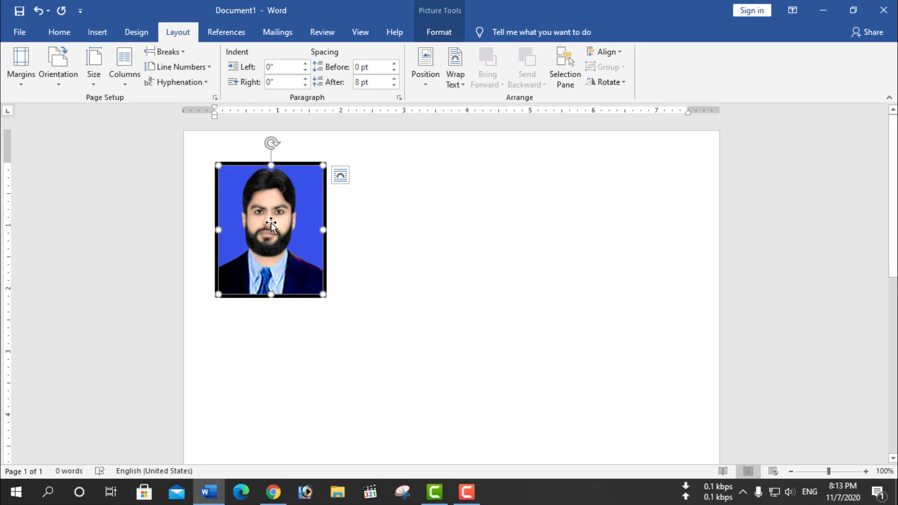
drag(277, 225, 340, 228)
drag(265, 224, 343, 233)
drag(266, 225, 361, 233)
- Set the portrait's text wrapping to Square and move it closer to the page's left edge, keeping it in line with the top margin
click(463, 85)
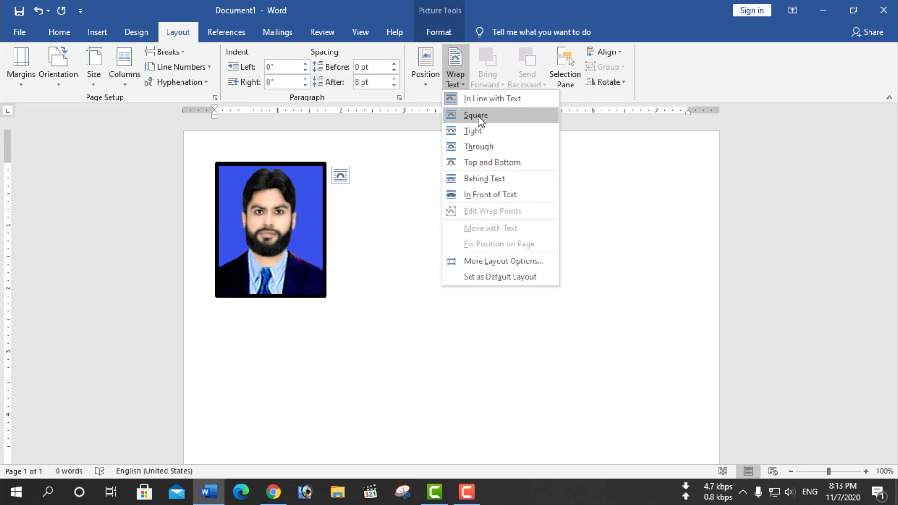
click(477, 116)
drag(288, 225, 251, 210)
drag(250, 210, 248, 210)
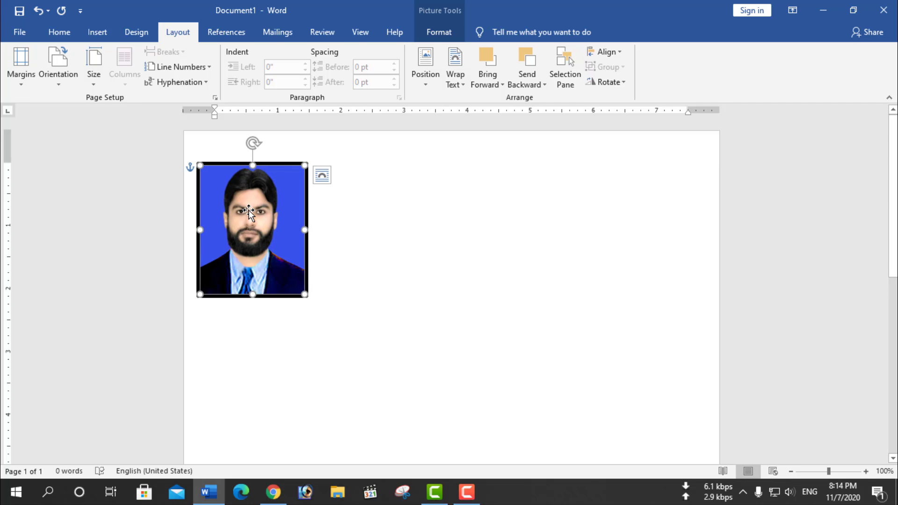
key(ctrl)
key(ctrl)
key(ctrl)
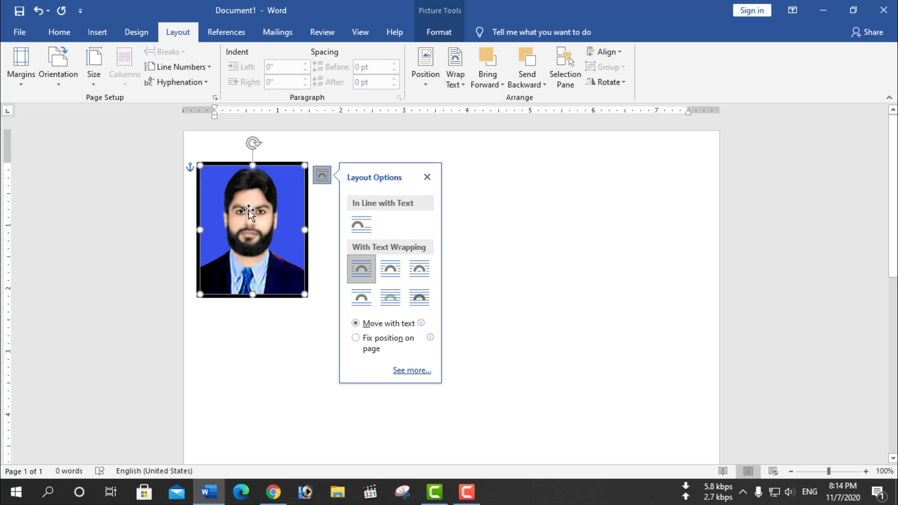
click(263, 321)
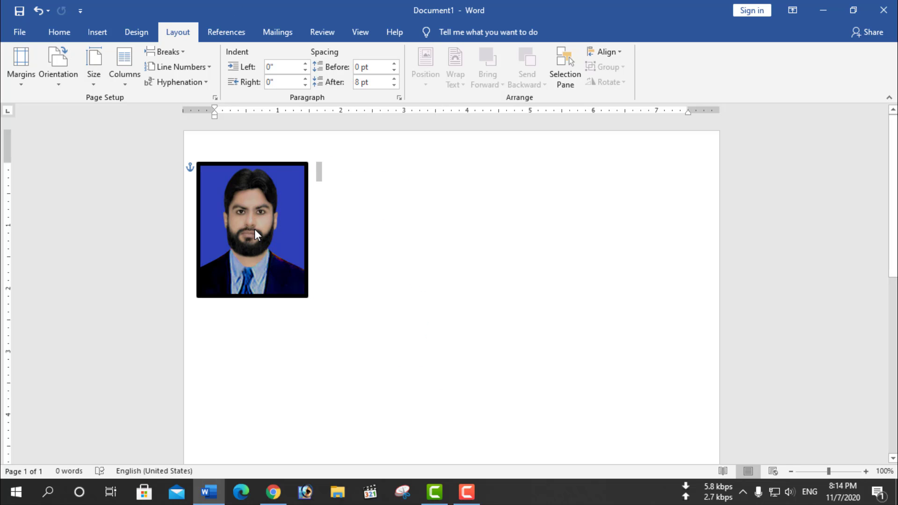
- Duplicate the bordered portrait and place the copy immediately right of the original, level with it and with a small gap
click(278, 215)
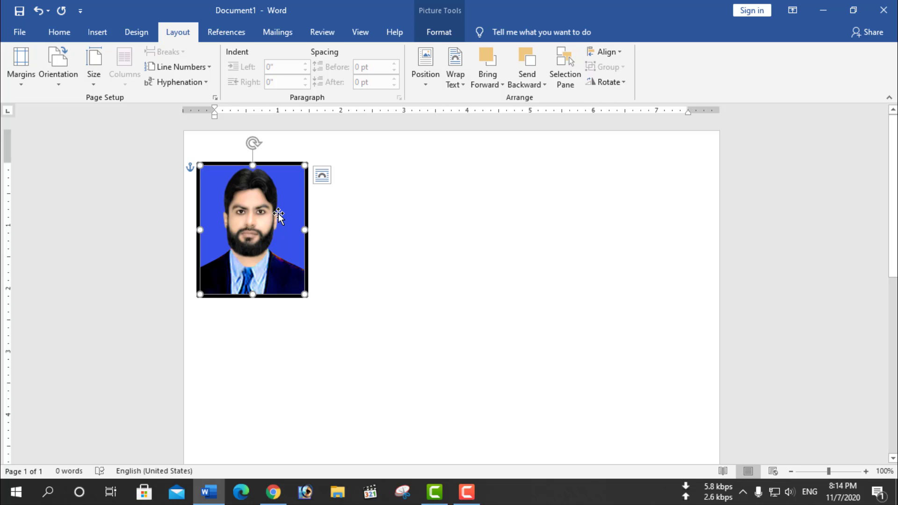
key(ctrl+d)
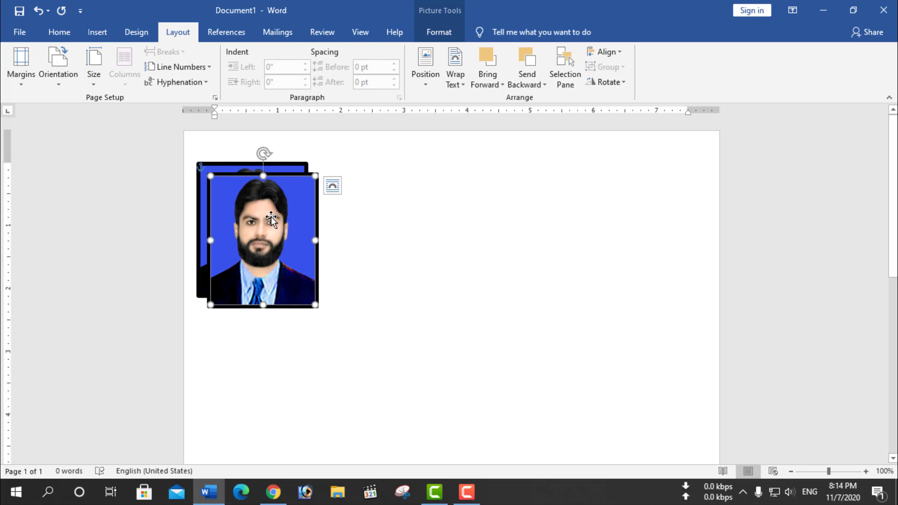
drag(271, 219, 378, 194)
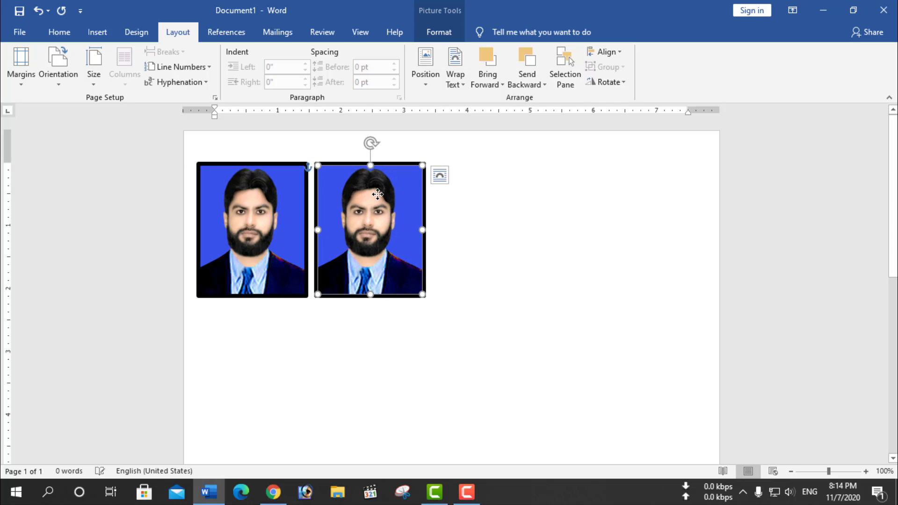
click(505, 245)
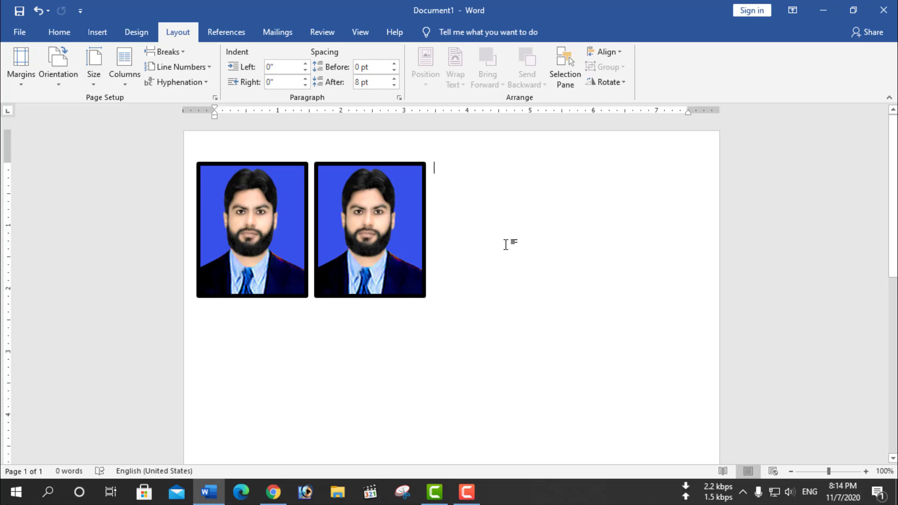
- Delete the second portrait and set the remaining portrait's border weight to 3 pt
click(379, 239)
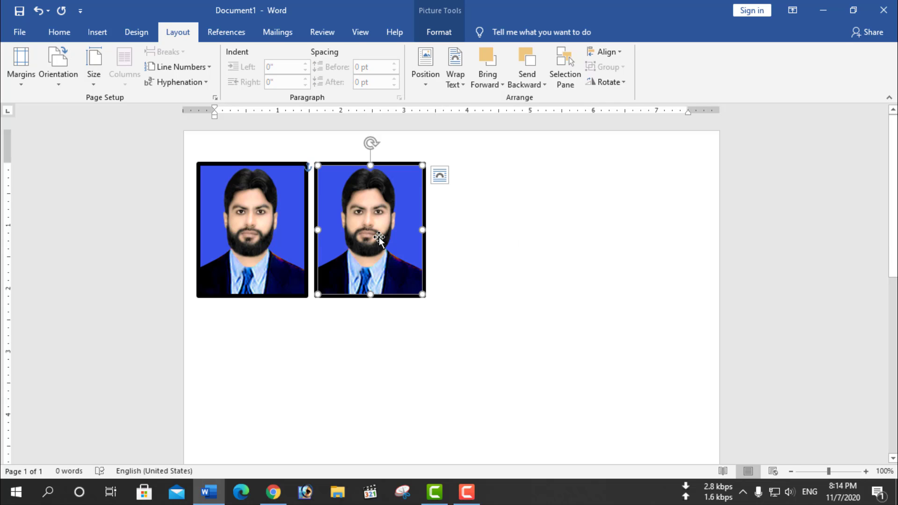
key(Delete)
double_click(283, 233)
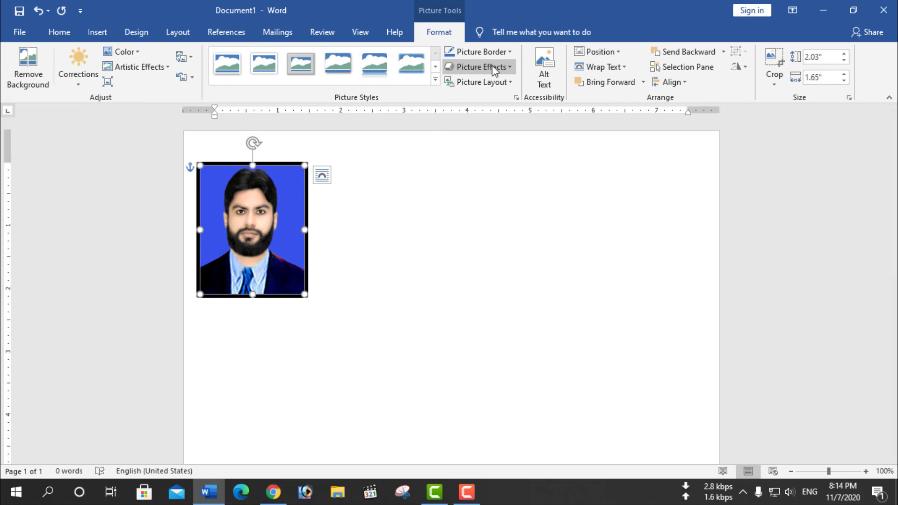
click(510, 51)
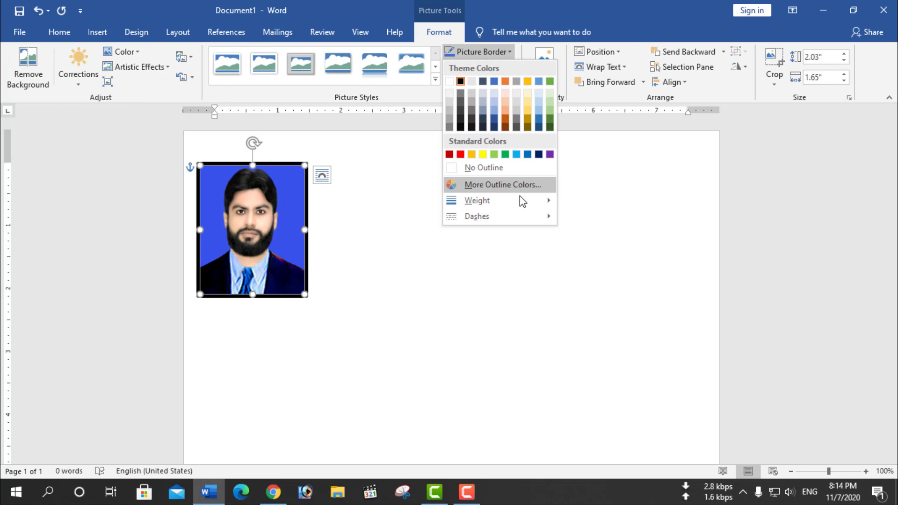
mouse_move(520, 196)
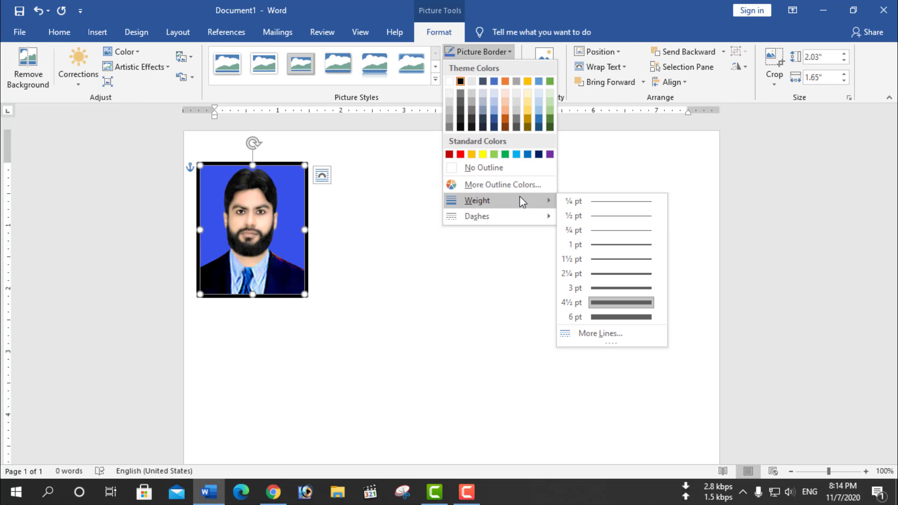
click(601, 287)
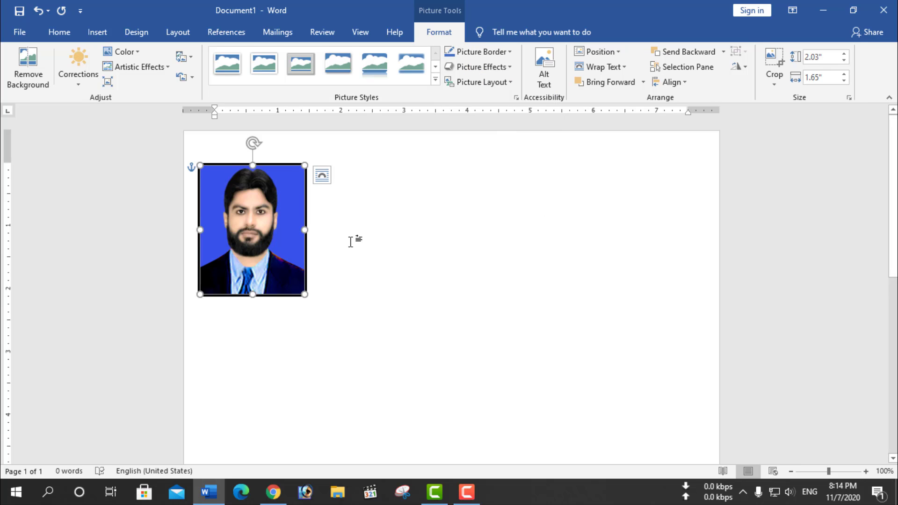
- Duplicate the portrait three times and line the copies up beside it with small even gaps, making a row of four
key(ctrl+c)
key(ctrl+v)
drag(274, 231, 376, 214)
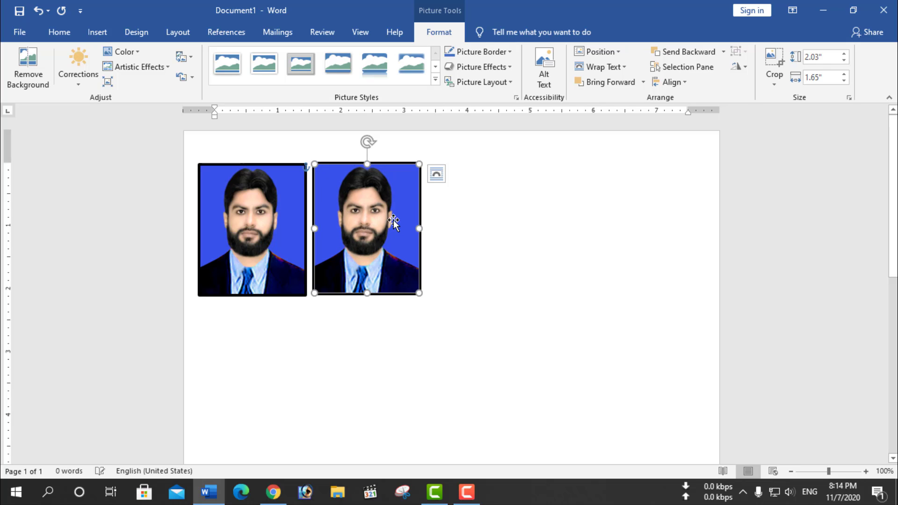
click(445, 224)
click(374, 264)
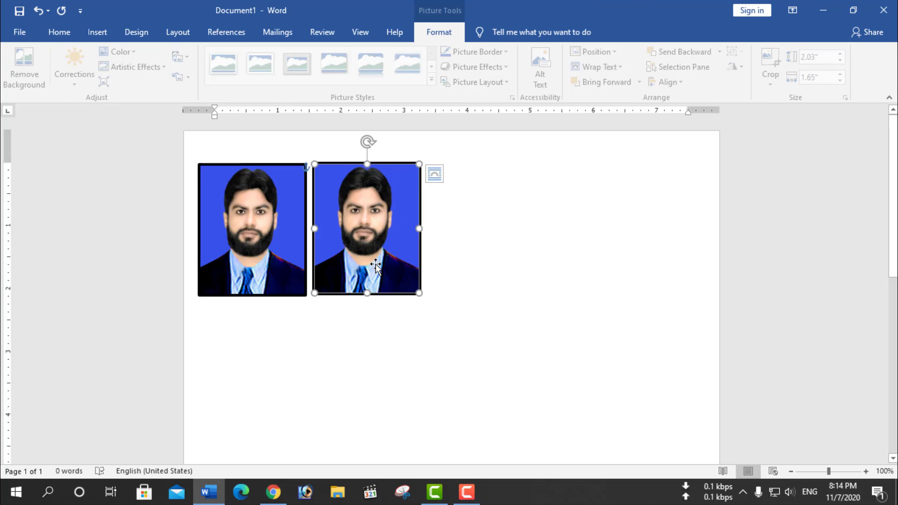
drag(376, 264, 562, 231)
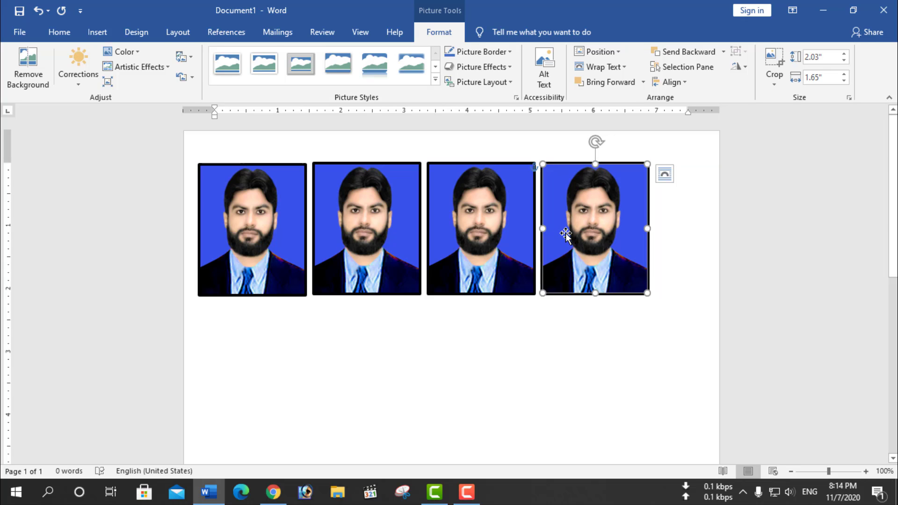
- Select all four portraits together and shift the row right until it is roughly centred across the page
ctrl+click(499, 236)
ctrl+click(368, 222)
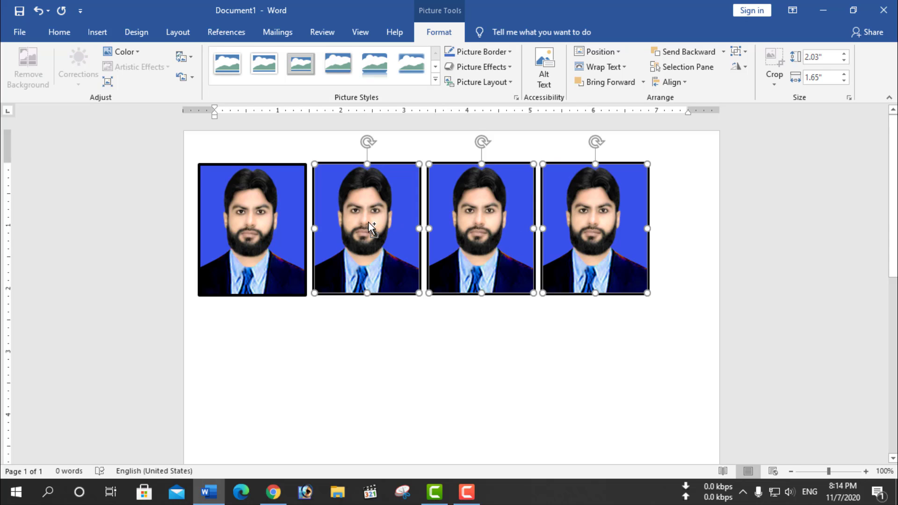
ctrl+click(263, 209)
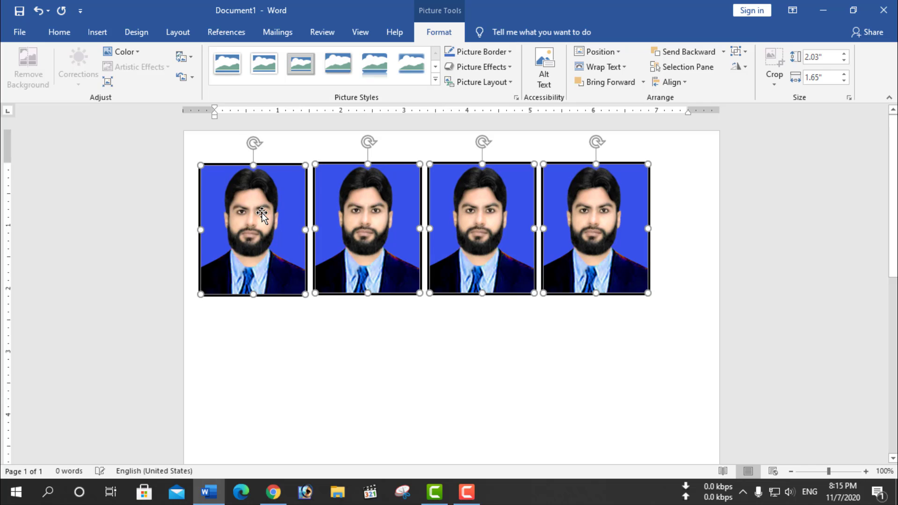
key(Right)
key(Right)
key(Right)
key(Right)
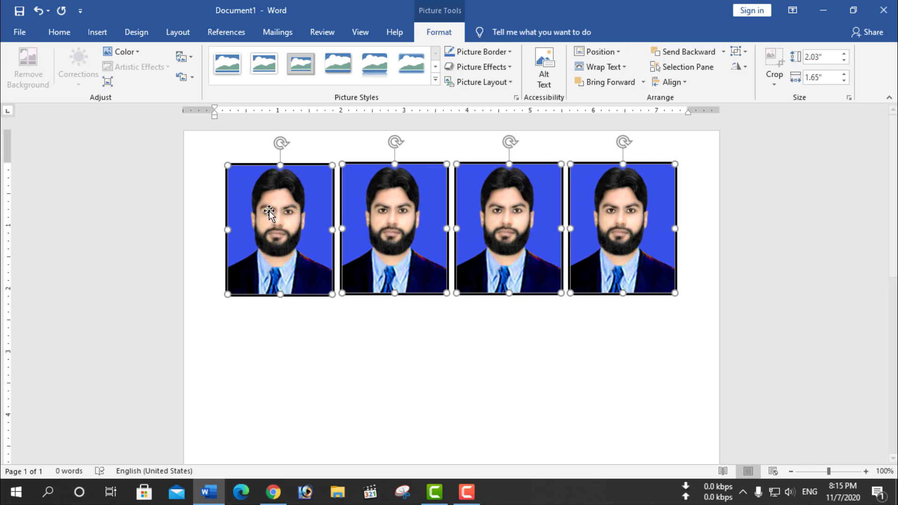
- Duplicate the row of four portraits twice, stacking the copies beneath it as aligned second and third rows with small gaps
scroll(893, 228, down, 1)
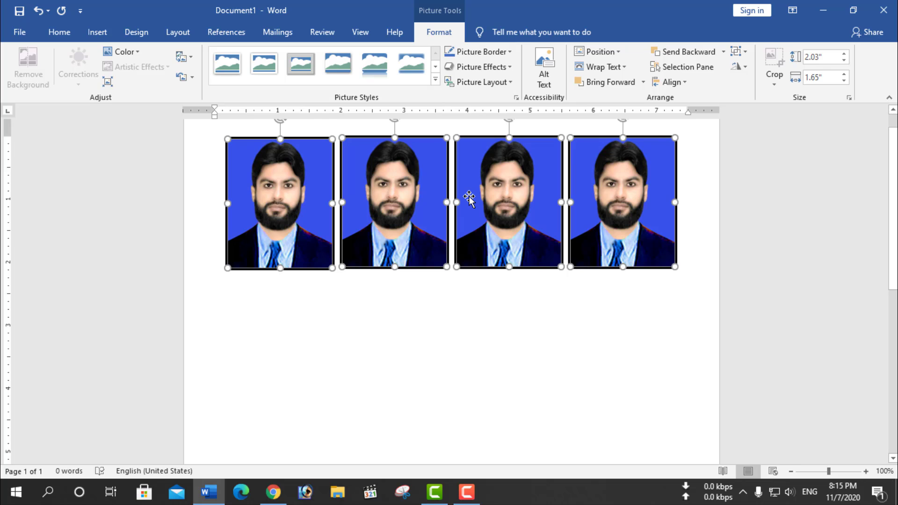
key(ctrl+d)
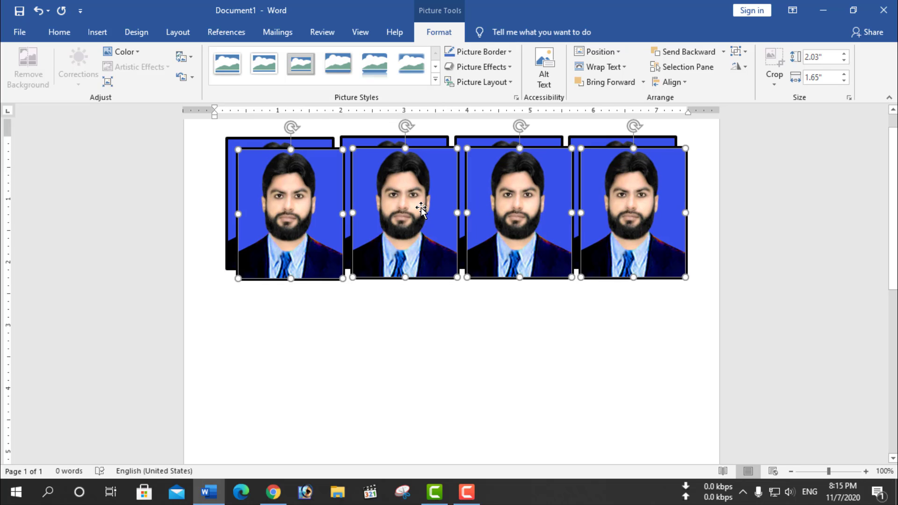
drag(421, 209, 403, 336)
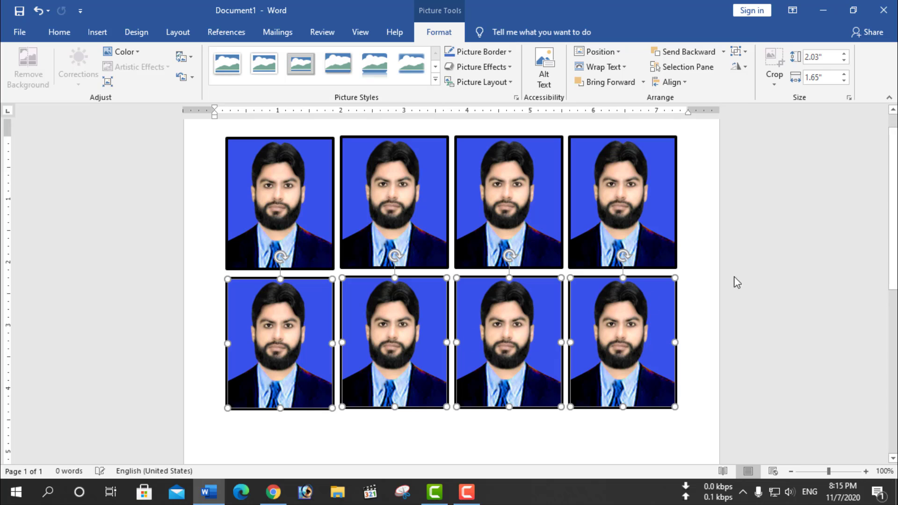
drag(894, 213, 887, 275)
drag(421, 235, 383, 358)
- Duplicate the third row of portraits and place the copy directly beneath it as a fourth row, aligned with the columns above
scroll(383, 357, down, 6)
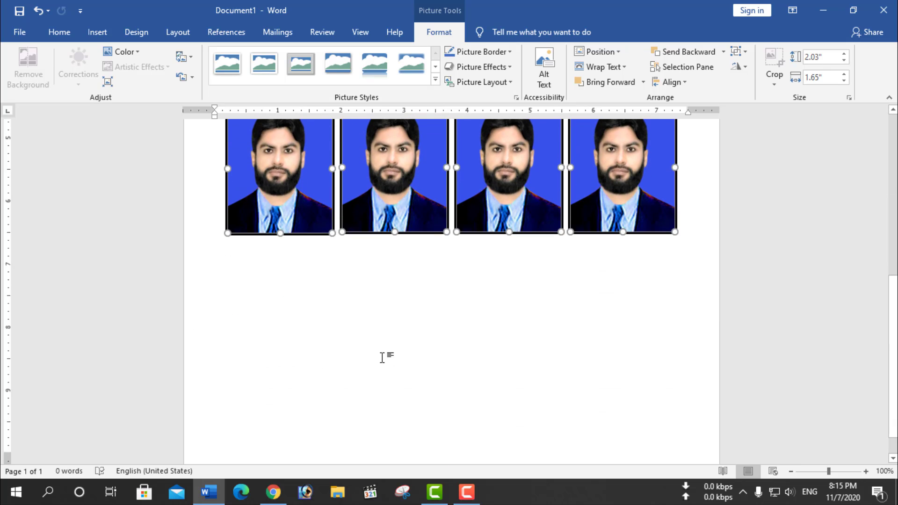
key(ctrl+d)
drag(322, 202, 268, 425)
key(ctrl+v)
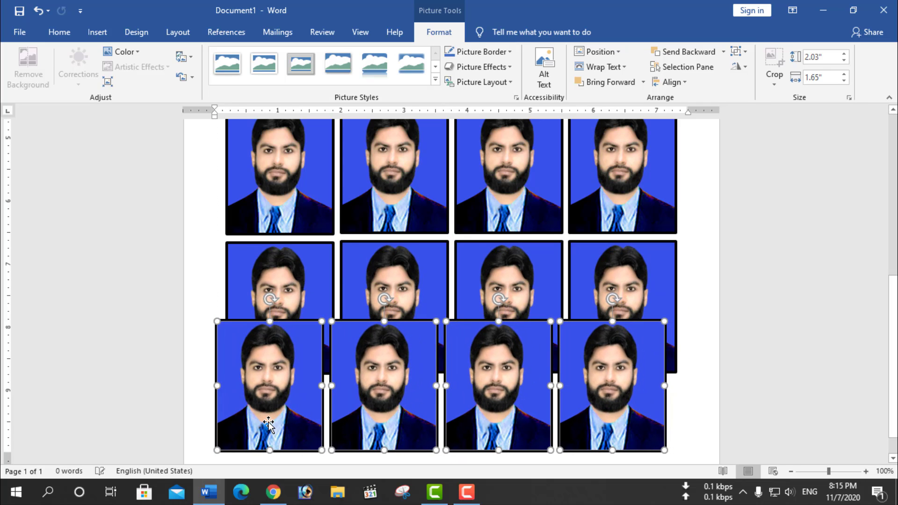
key(ctrl+z)
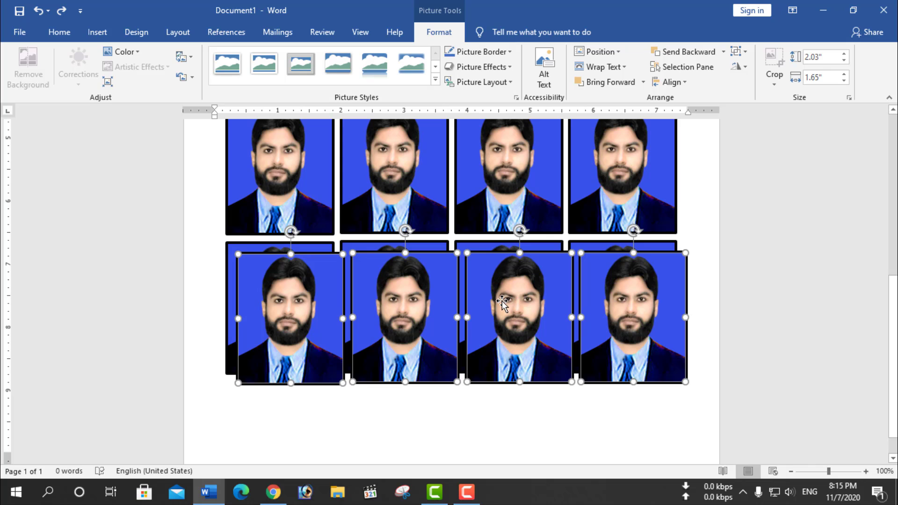
key(ctrl+z)
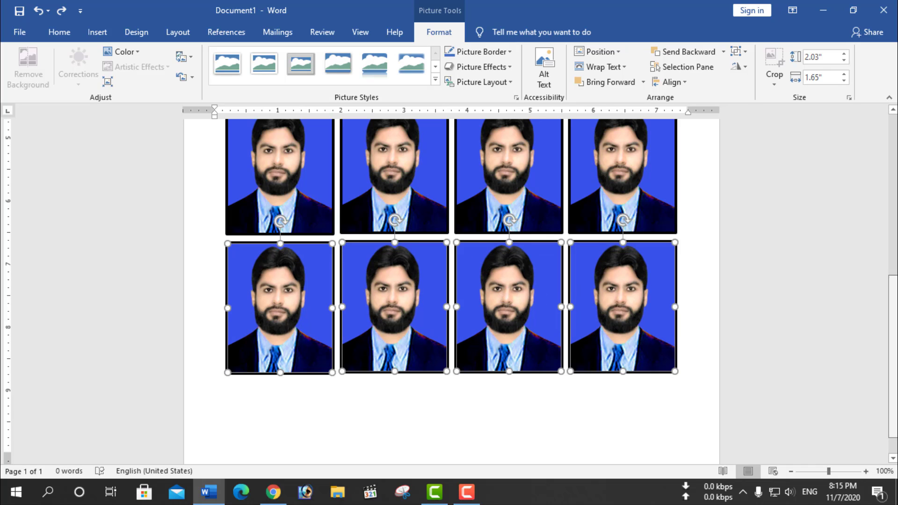
- Zoom out to 70% and review the layout of all the portrait rows from the top to the bottom of the page
drag(893, 309, 891, 223)
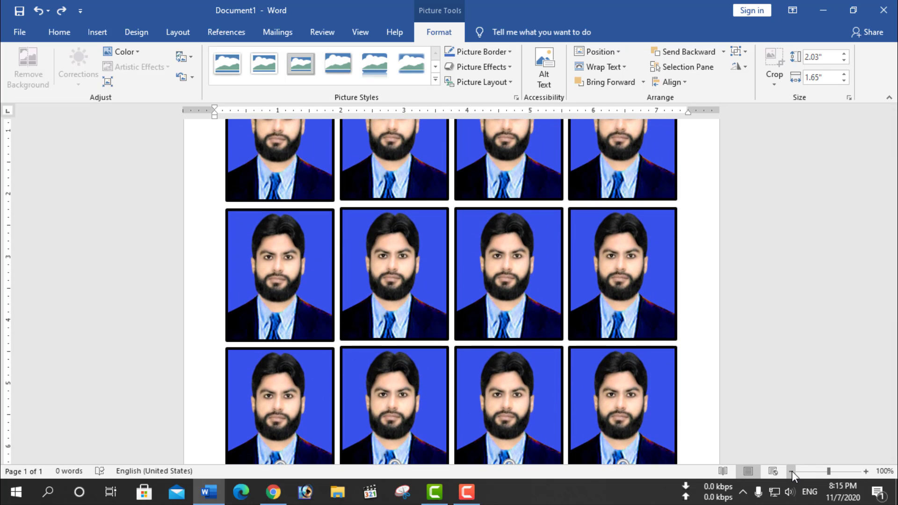
click(791, 471)
click(791, 471)
click(791, 471)
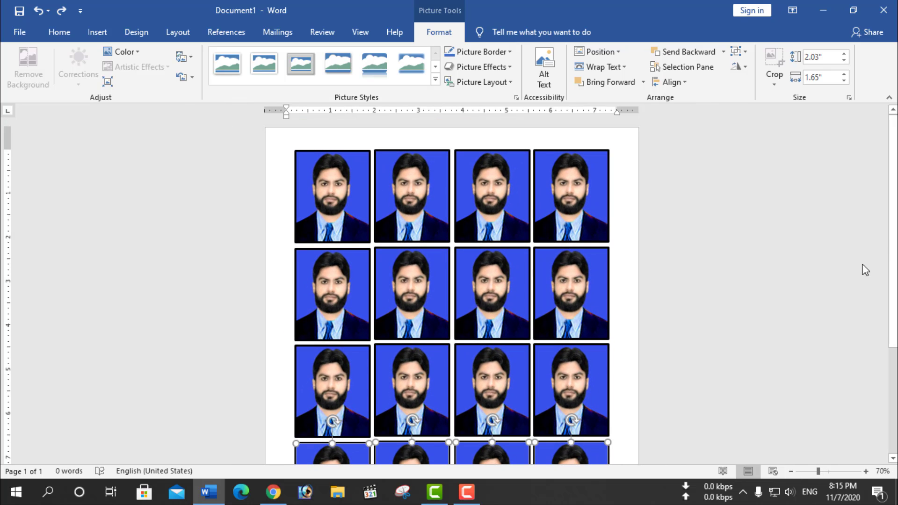
drag(894, 239, 894, 253)
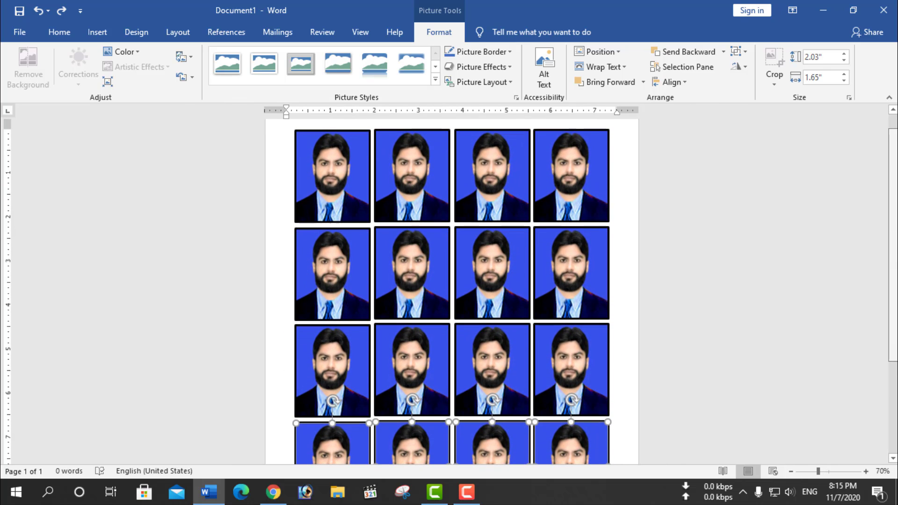
click(628, 210)
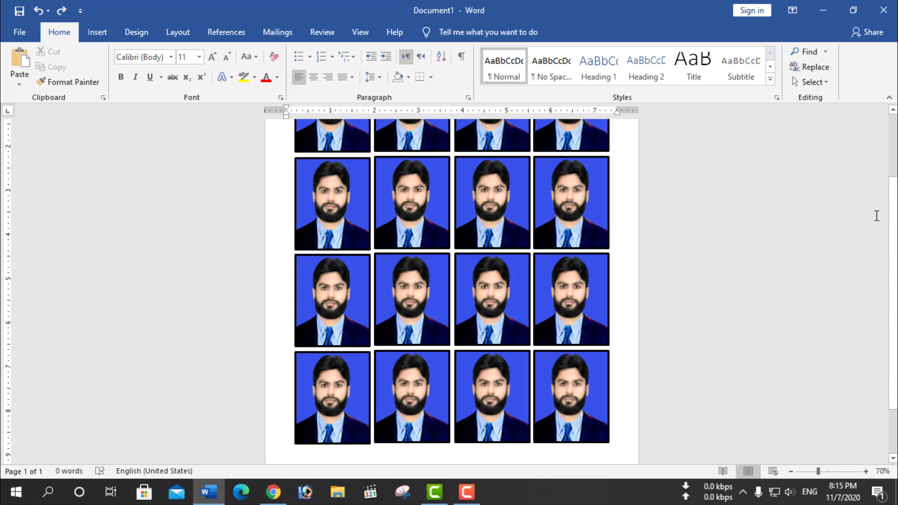
scroll(876, 216, up, 3)
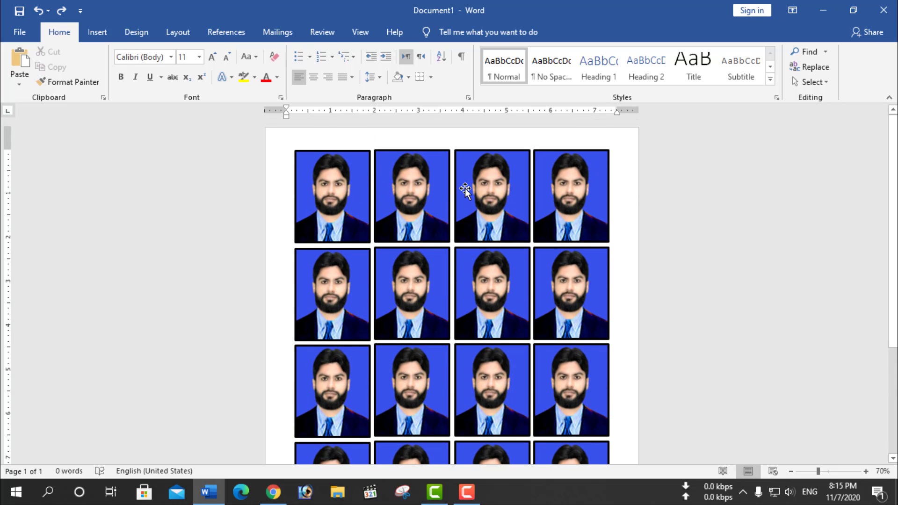
scroll(581, 449, down, 4)
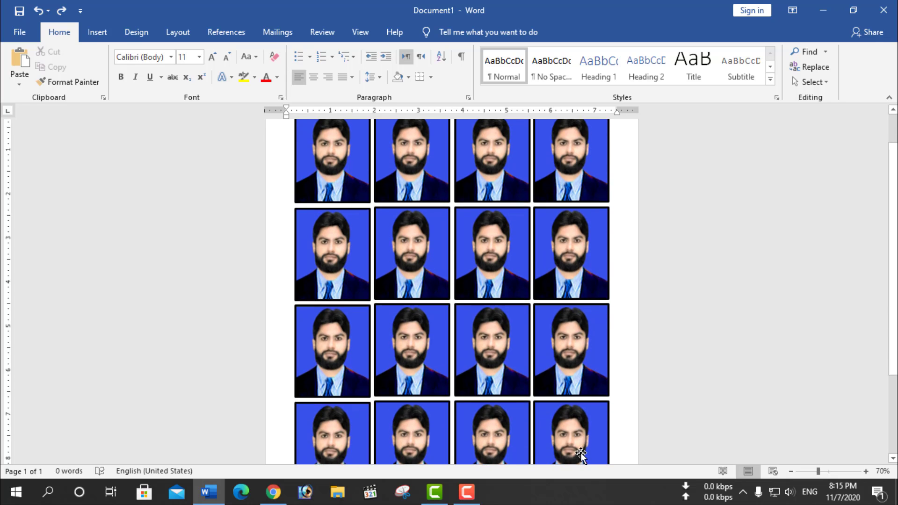
scroll(580, 405, down, 1)
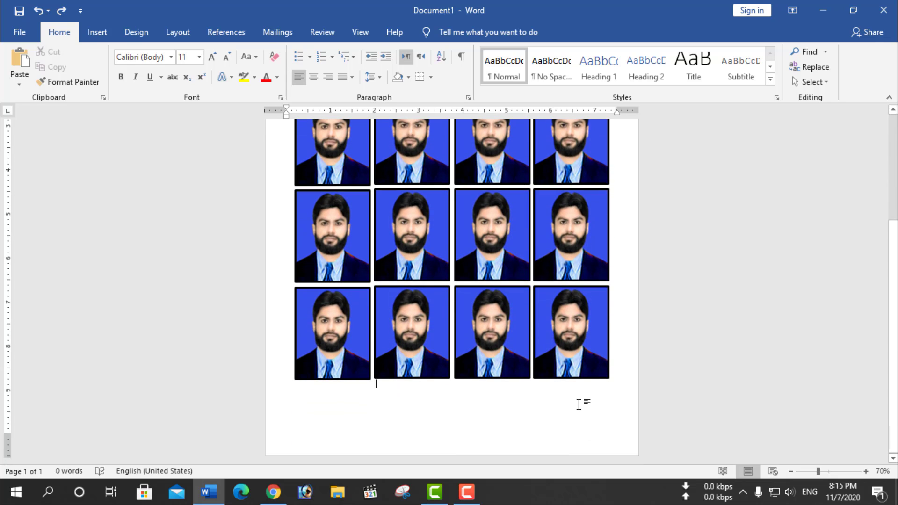
scroll(579, 404, up, 5)
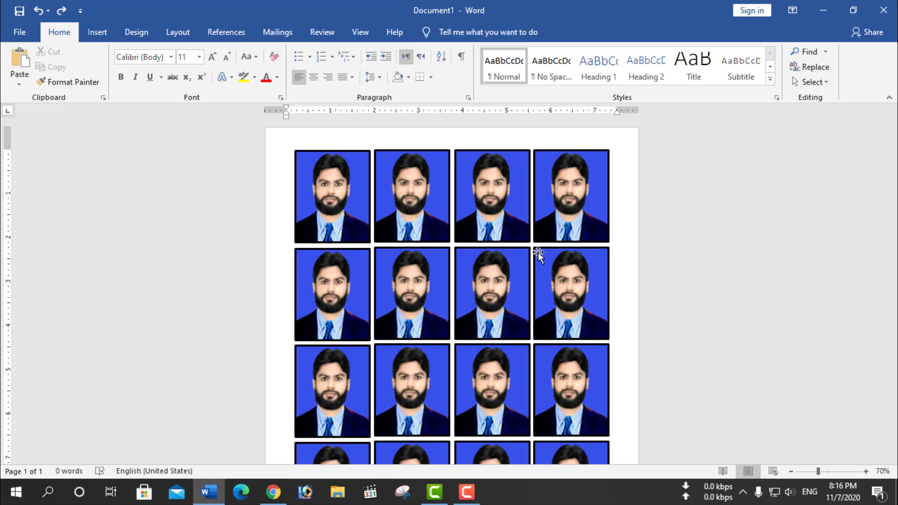
- Examine the portraits' borders and spacing at 100% zoom, then check the arrangement again at 80%
click(866, 471)
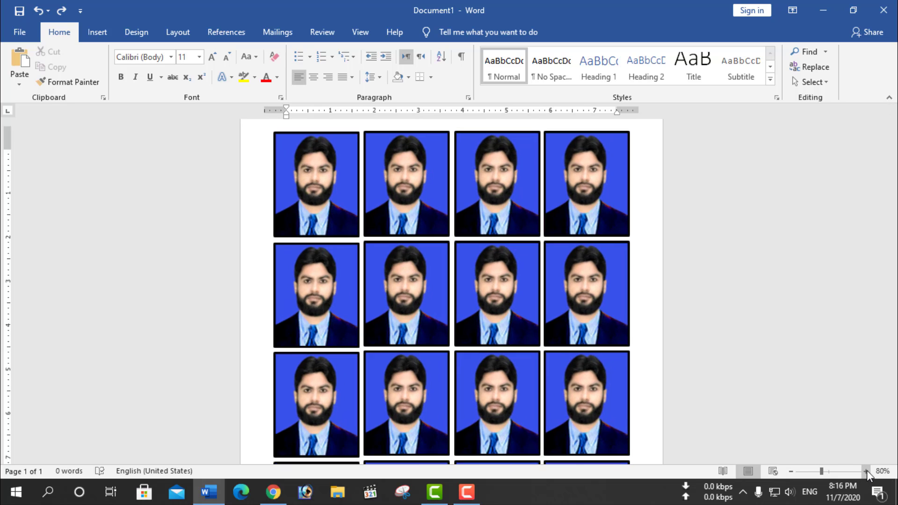
click(867, 471)
click(867, 472)
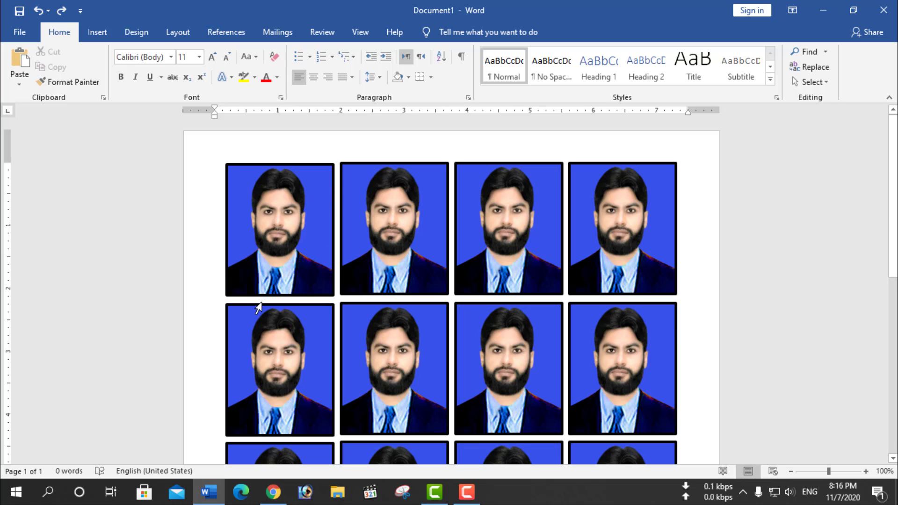
drag(894, 253, 894, 372)
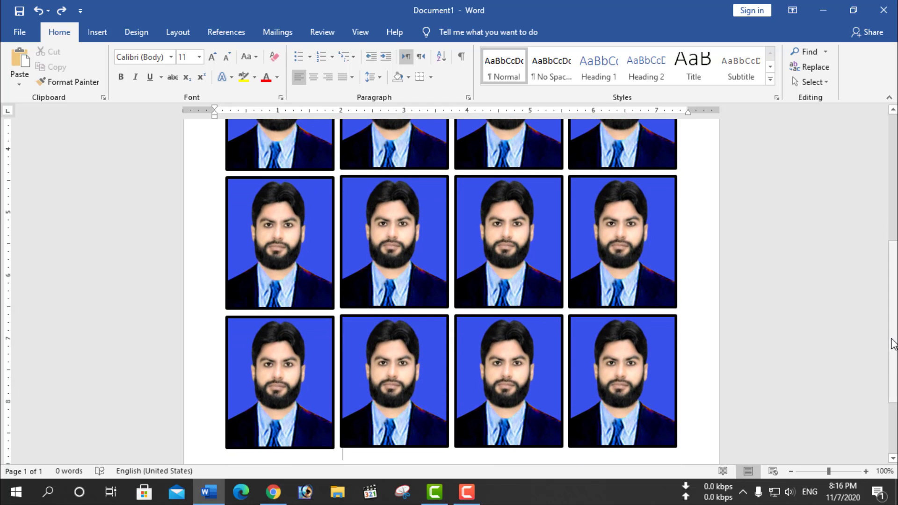
drag(894, 335, 883, 248)
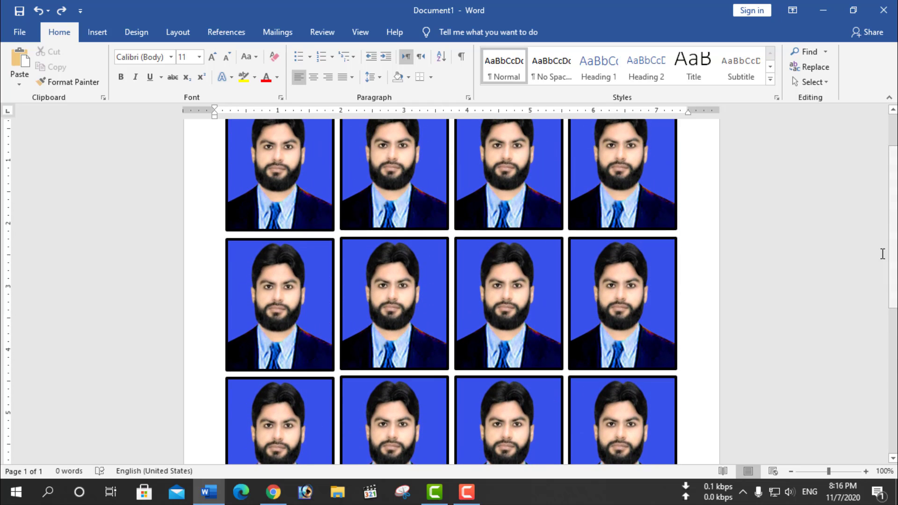
click(795, 473)
click(795, 473)
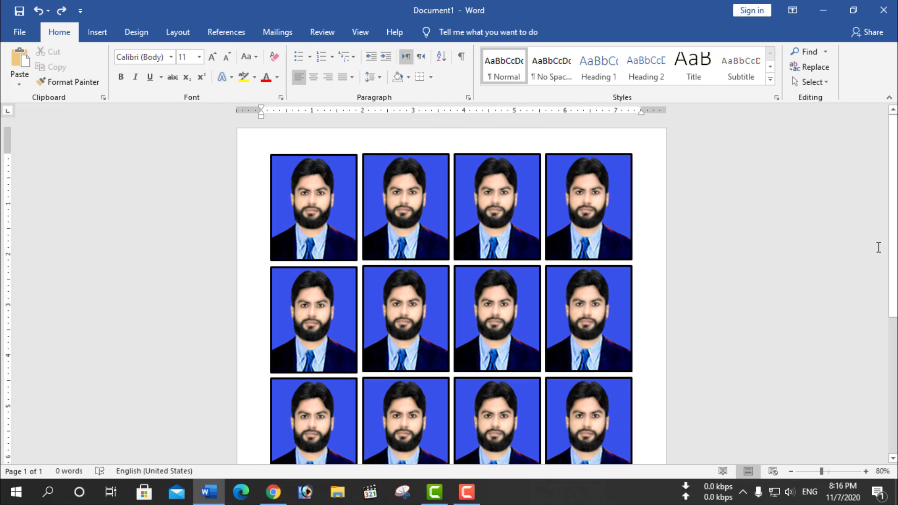
drag(896, 231, 897, 240)
click(466, 491)
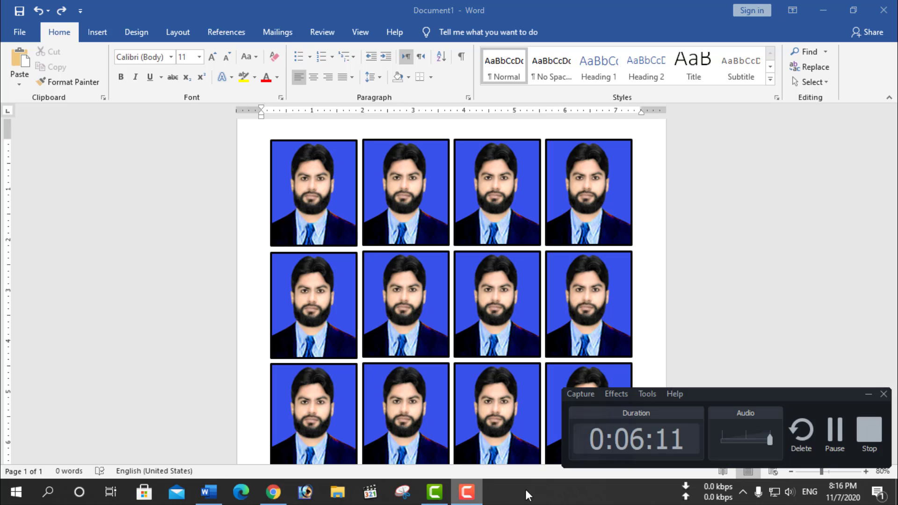
click(836, 429)
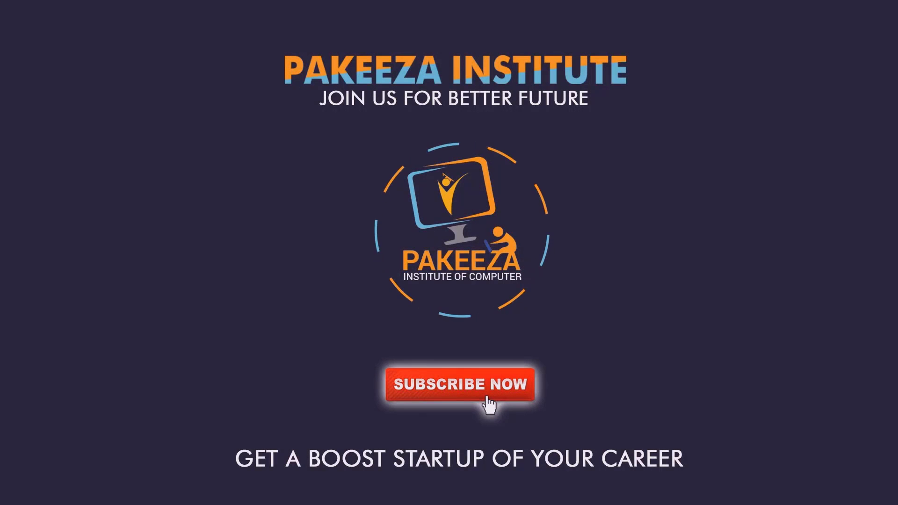